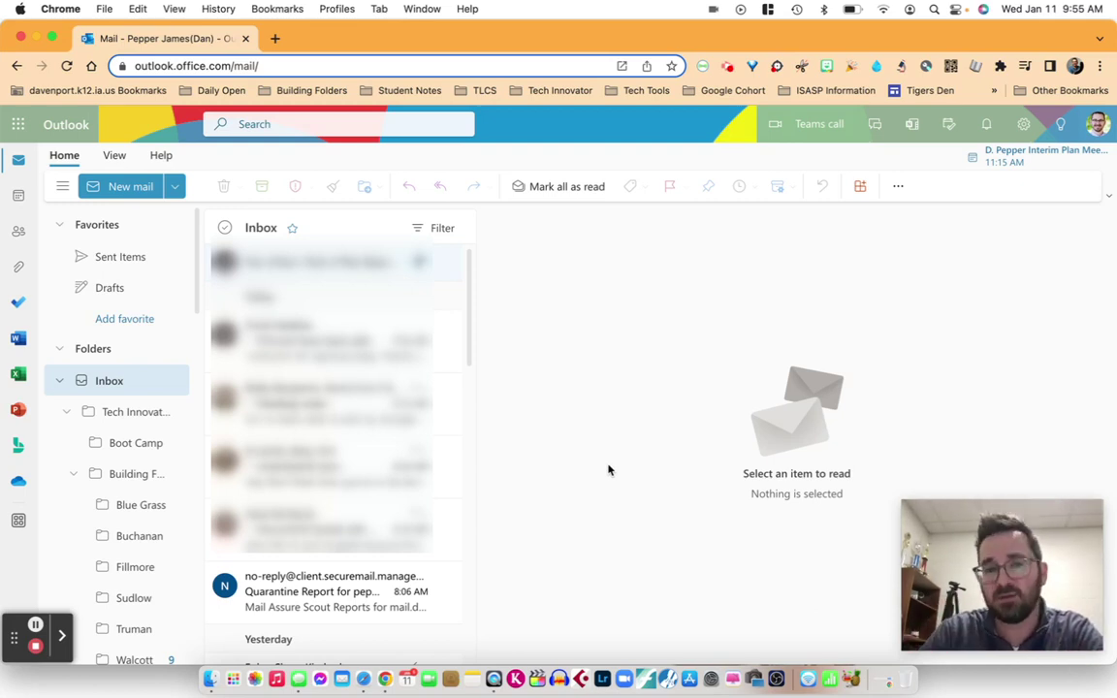
Step: Open the Quarantine Report email in the inbox and start creating a rule from it
left_click(308, 591)
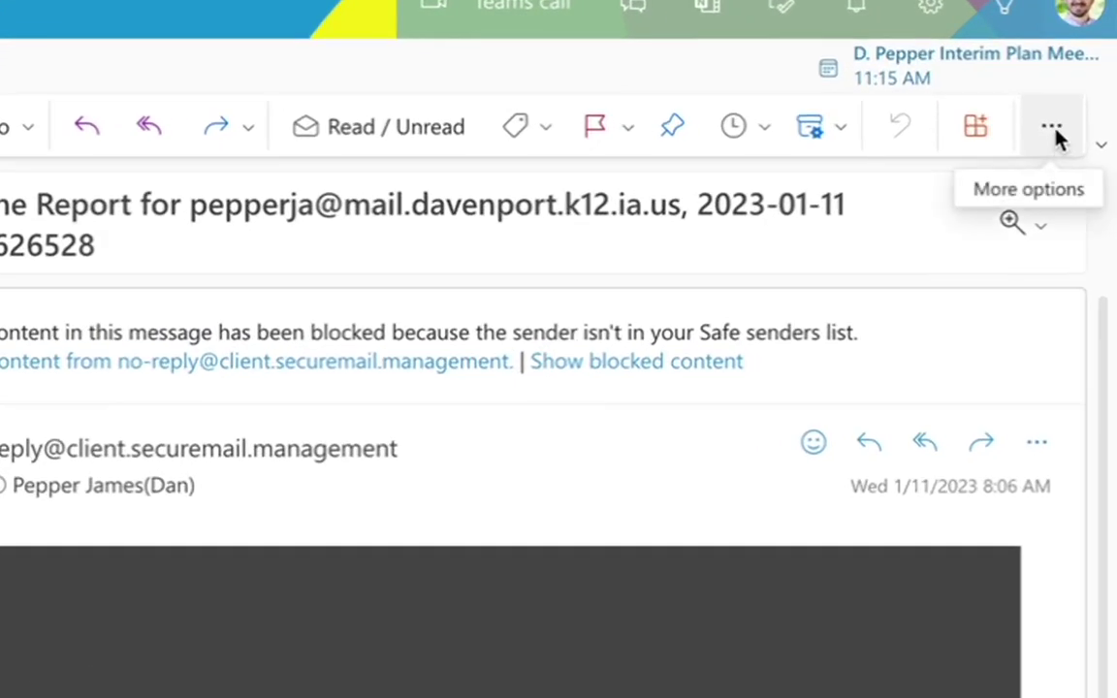
left_click(1053, 129)
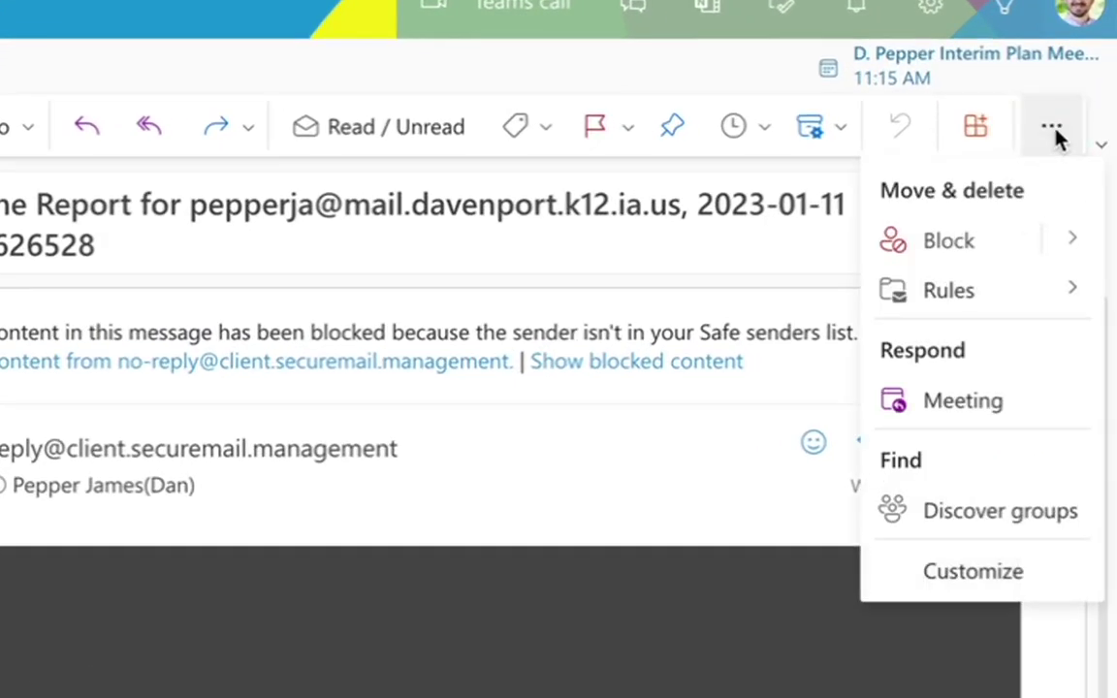
mouse_move(994, 300)
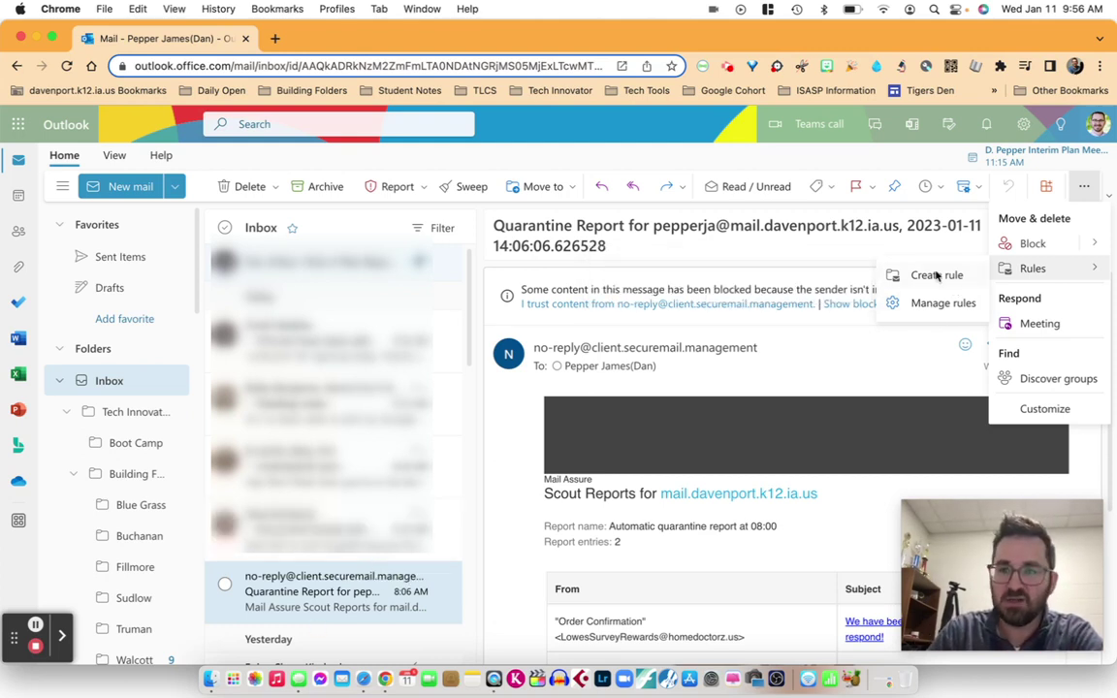
left_click(937, 276)
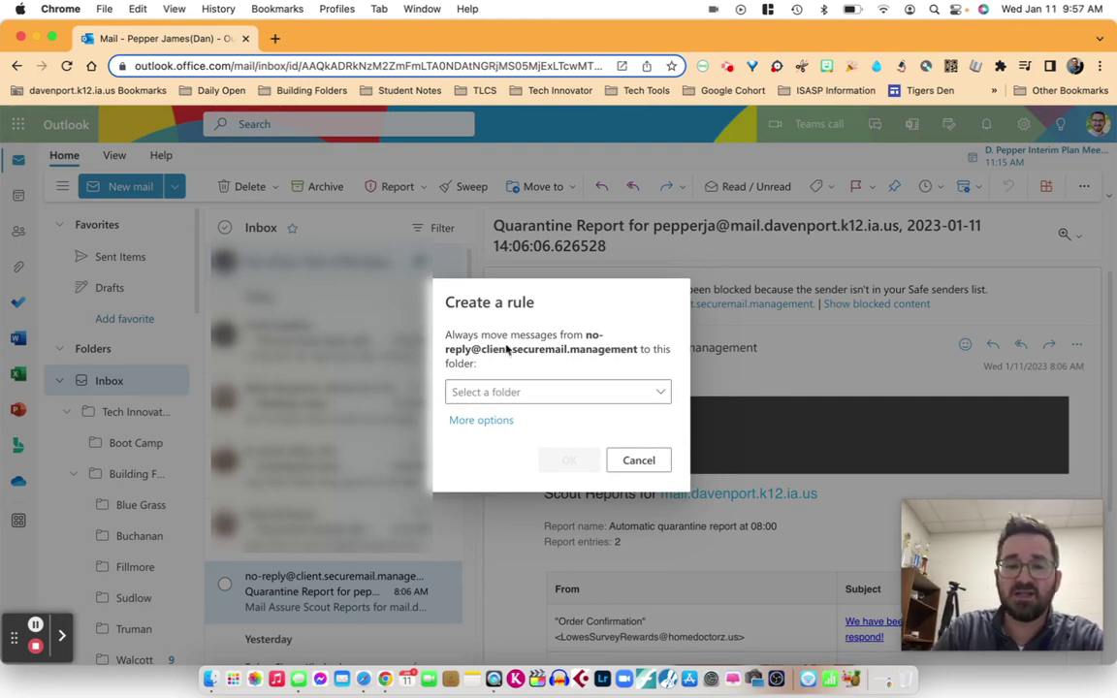
Step: Choose Deleted Items from the full folder list as the rule's destination folder
left_click(554, 393)
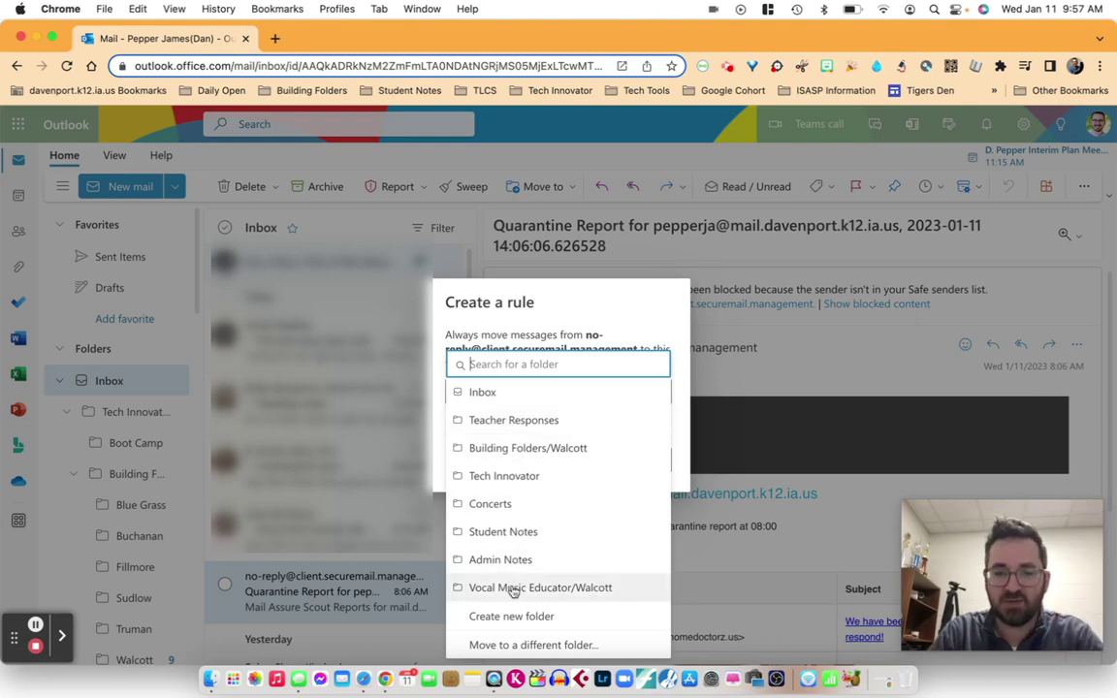
left_click(508, 645)
scroll(524, 598, "down", 3)
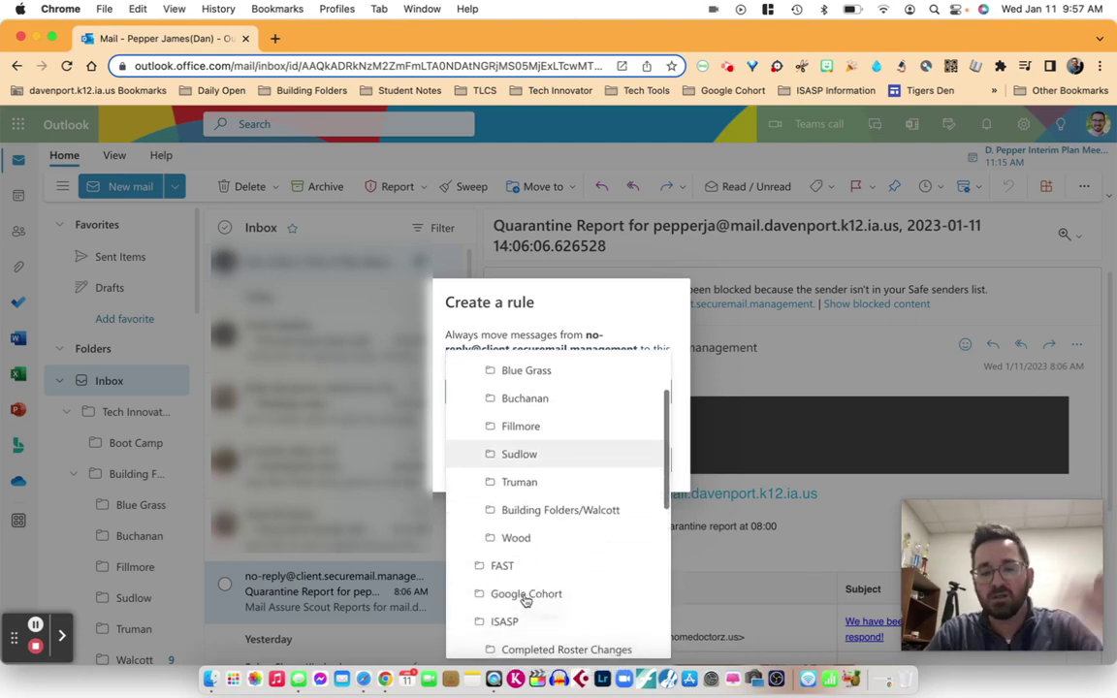
scroll(525, 602, "down", 6)
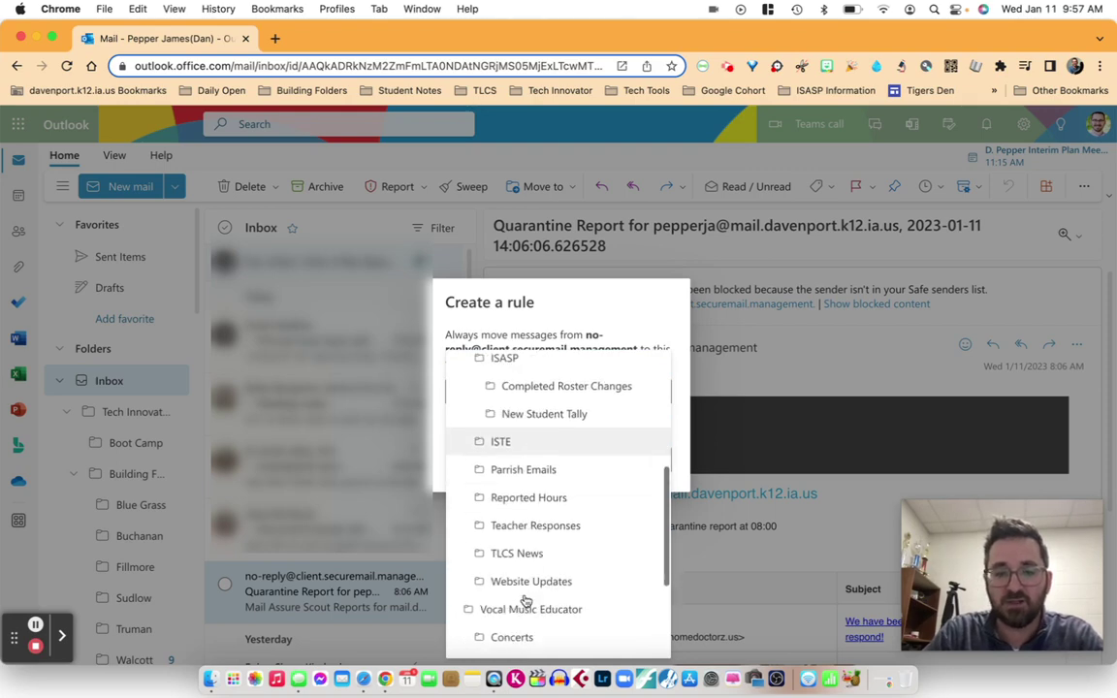
scroll(525, 601, "down", 8)
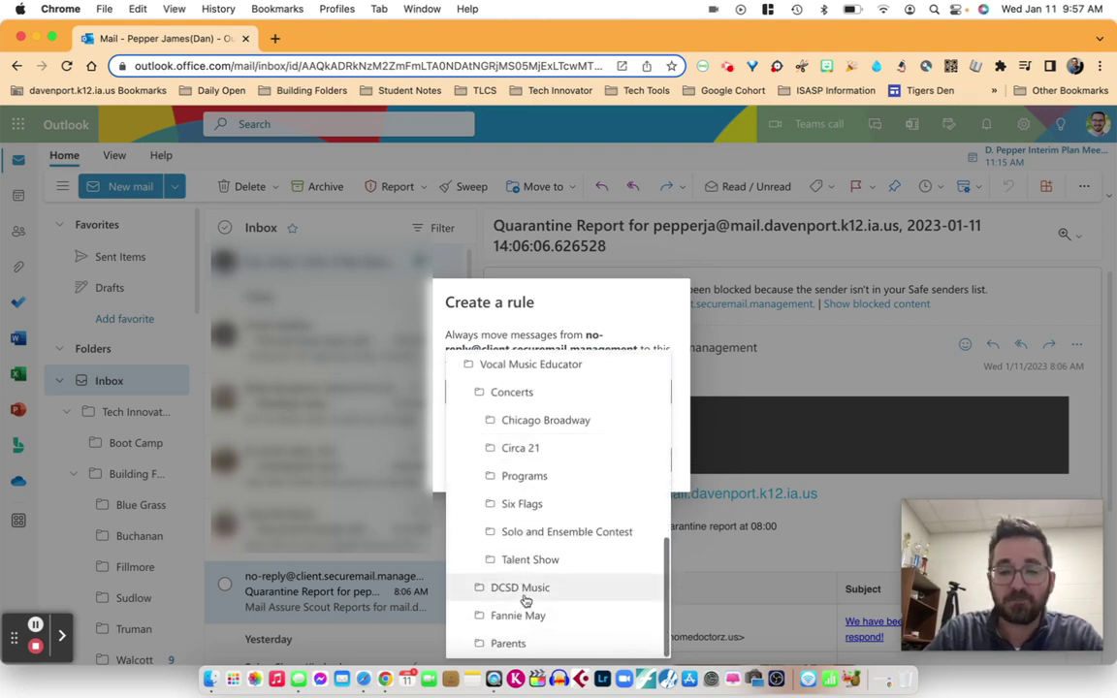
scroll(525, 601, "down", 10)
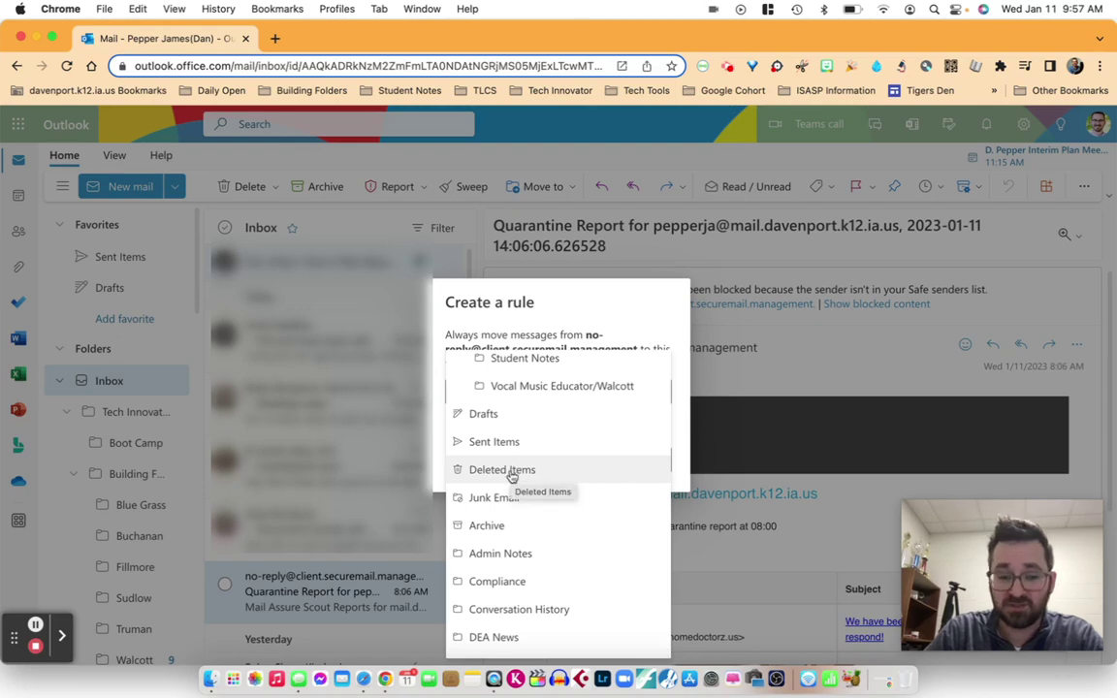
left_click(511, 472)
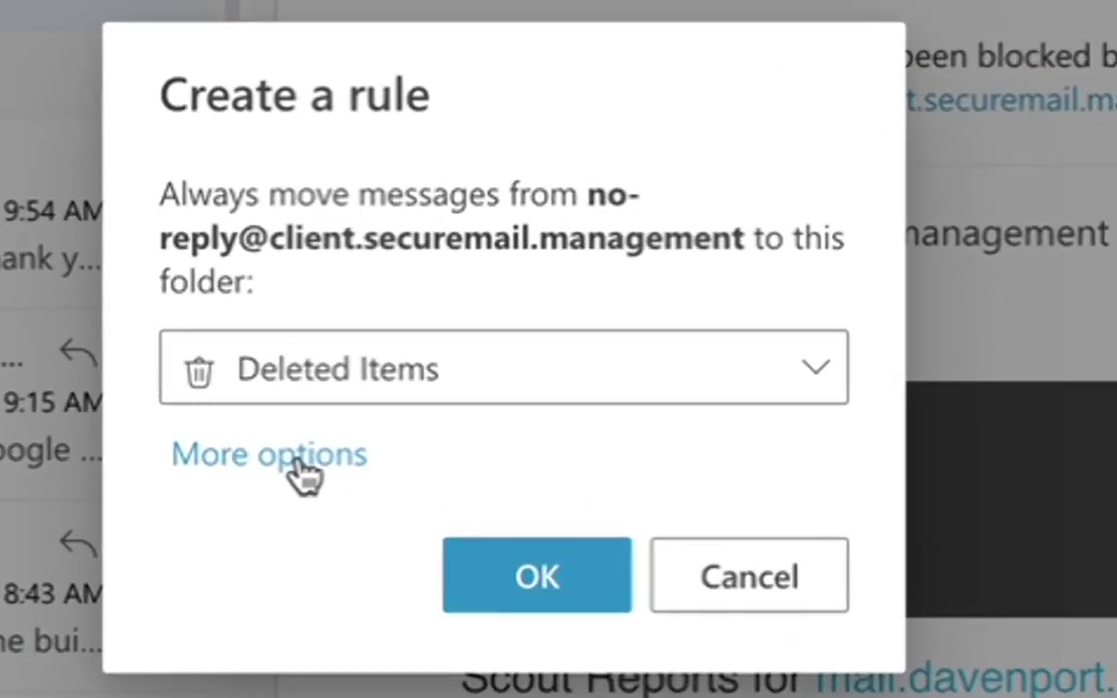
Step: Open the rule's detailed options and change its condition to "Subject or body includes" with the words "Quarantine Report"
left_click(303, 473)
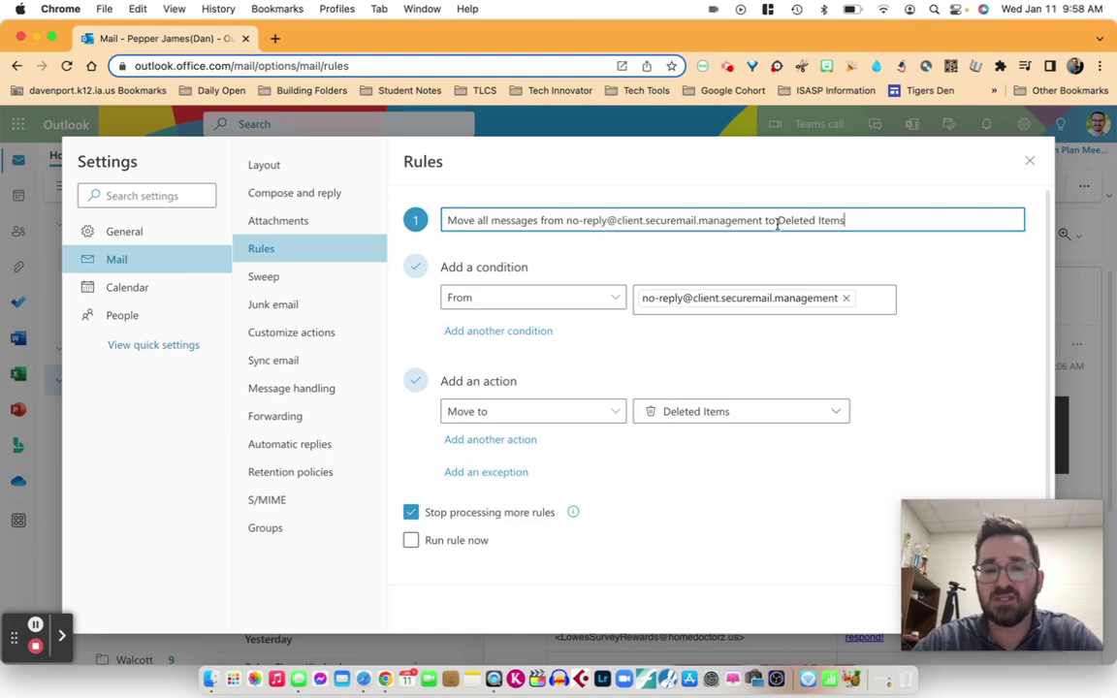
left_click(491, 302)
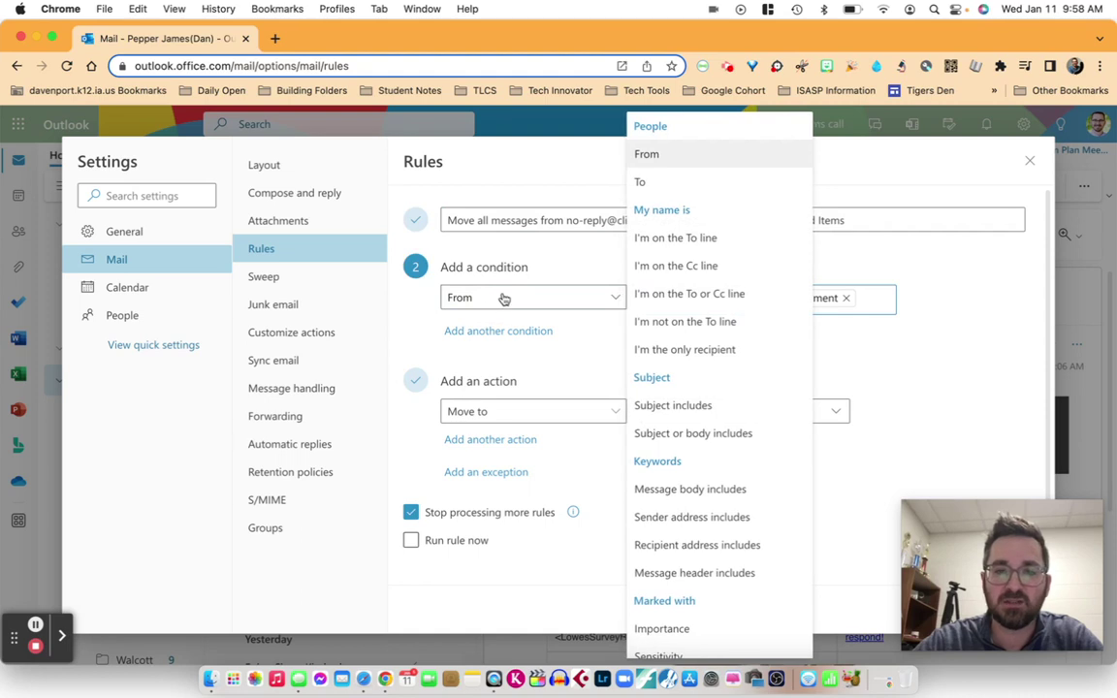
left_click(683, 438)
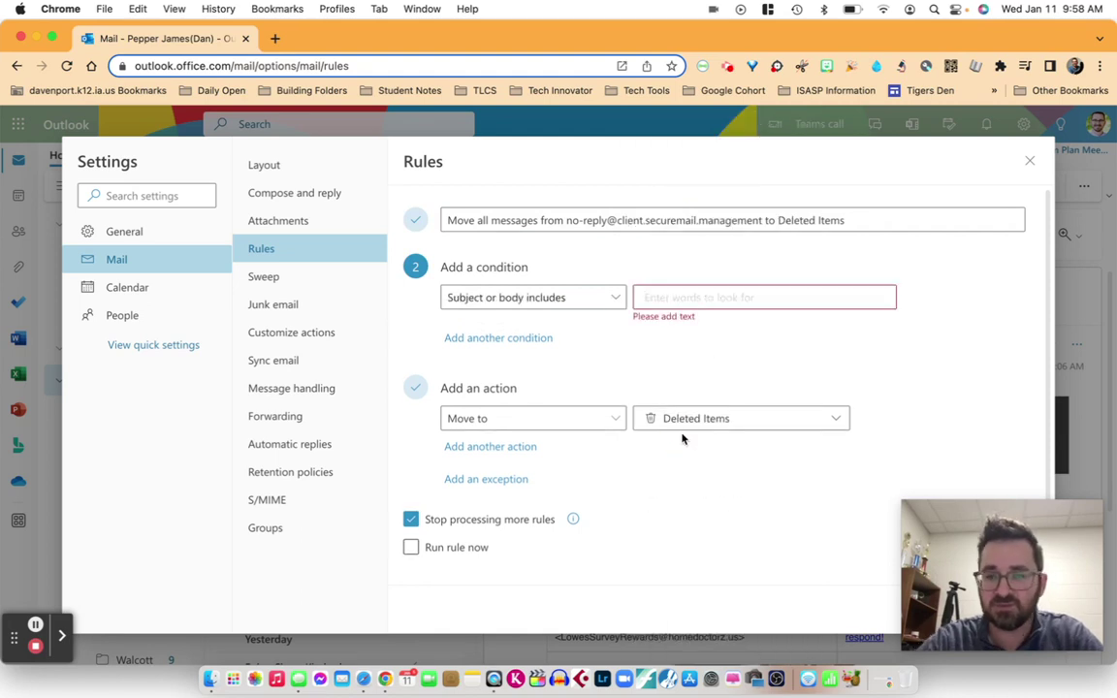
left_click(702, 290)
type("Quarantine Report")
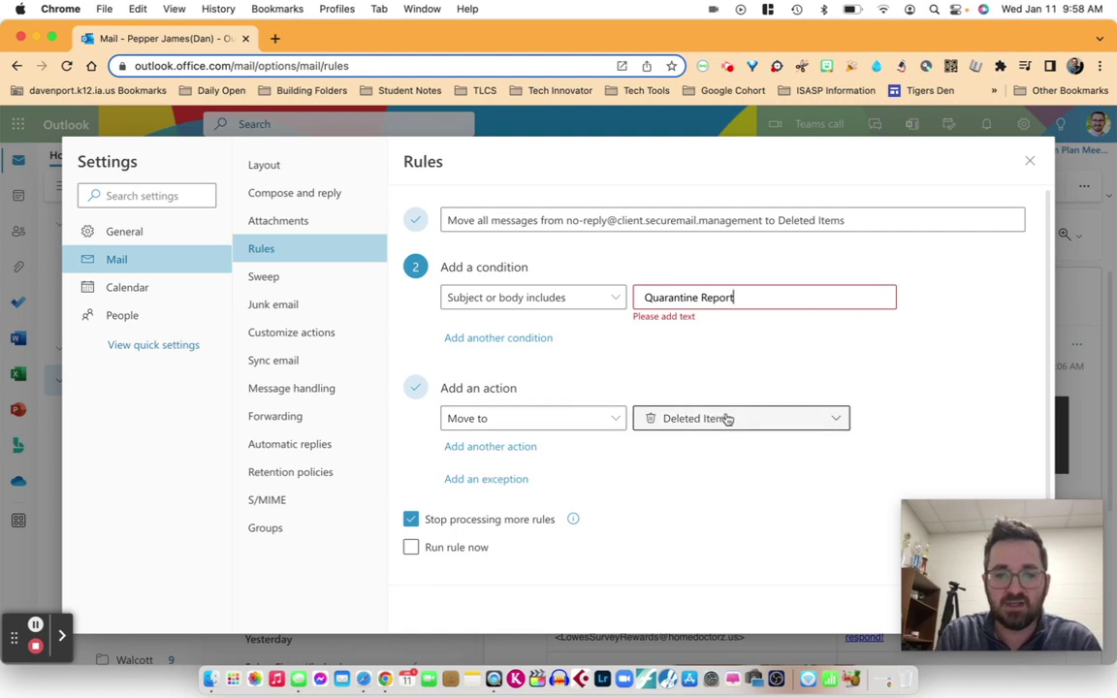
left_click(524, 339)
left_click(562, 333)
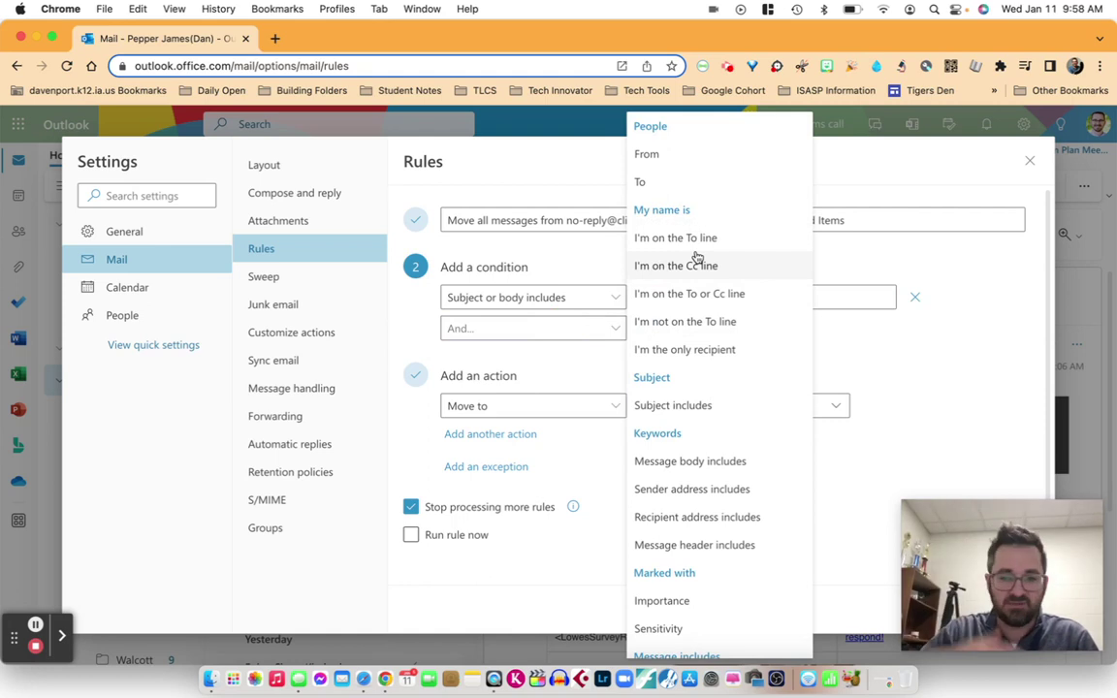
scroll(696, 257, "down", 3)
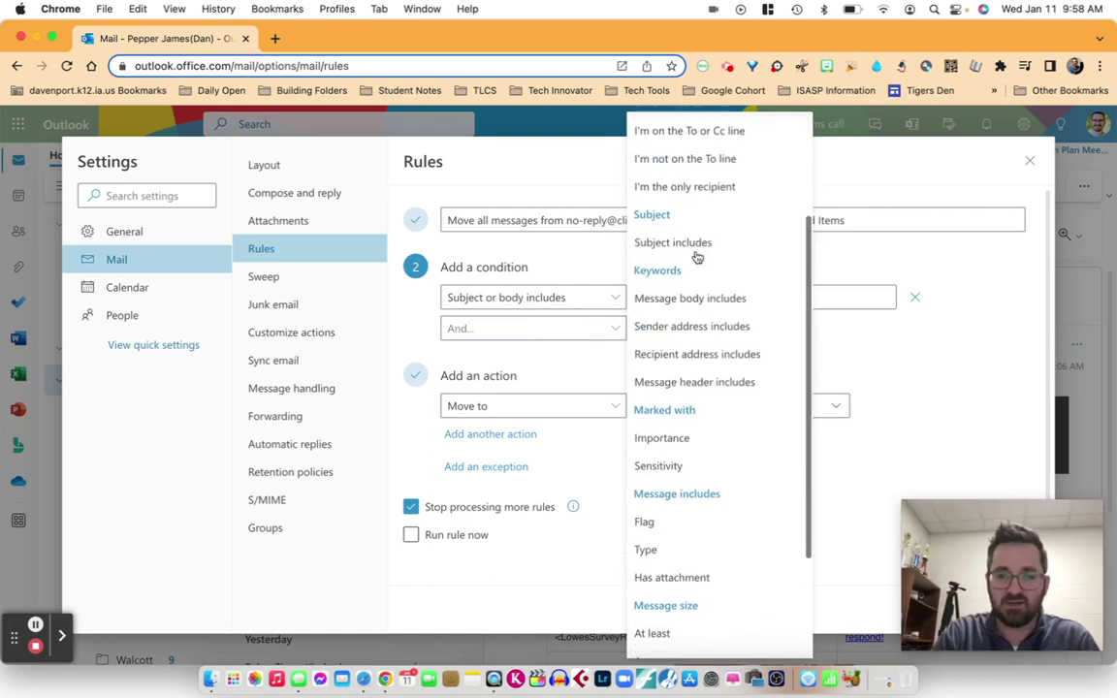
left_click(667, 437)
left_click(733, 334)
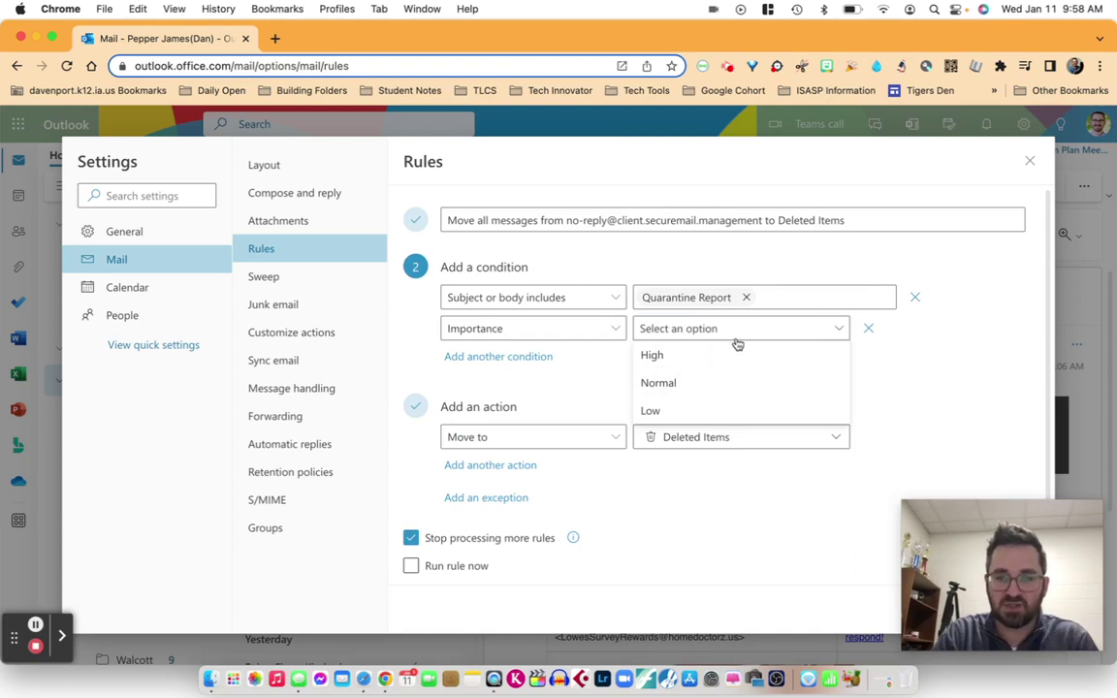
left_click(898, 357)
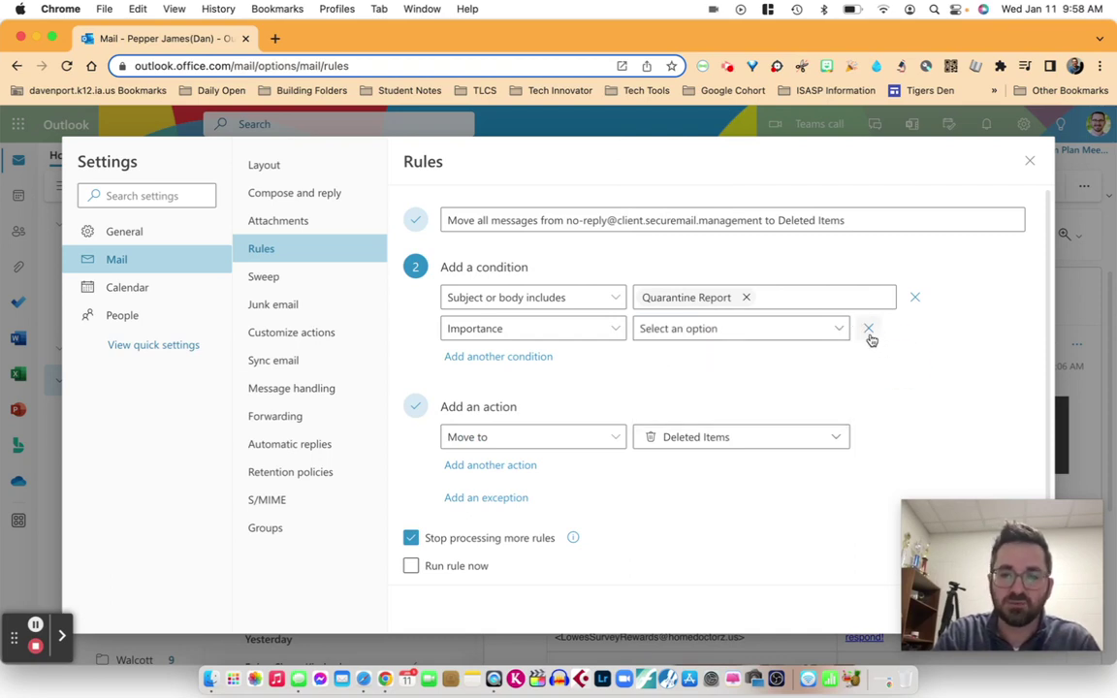
left_click(870, 334)
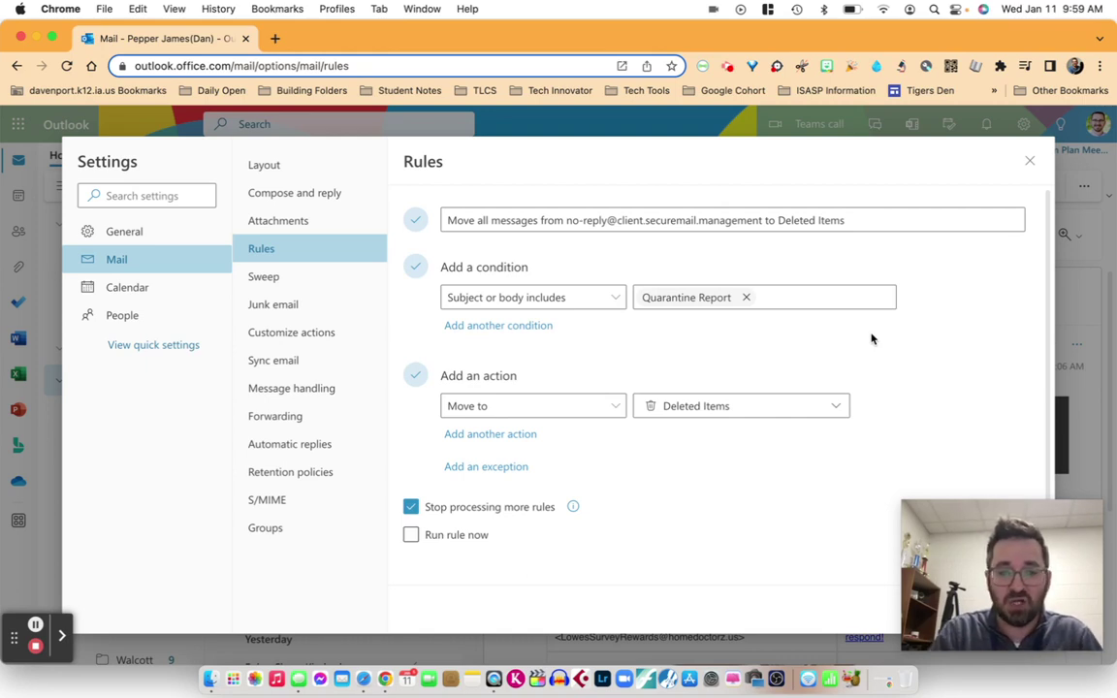
Step: Save the rule that moves Quarantine Report messages to Deleted Items
left_click_drag(926, 498, 675, 493)
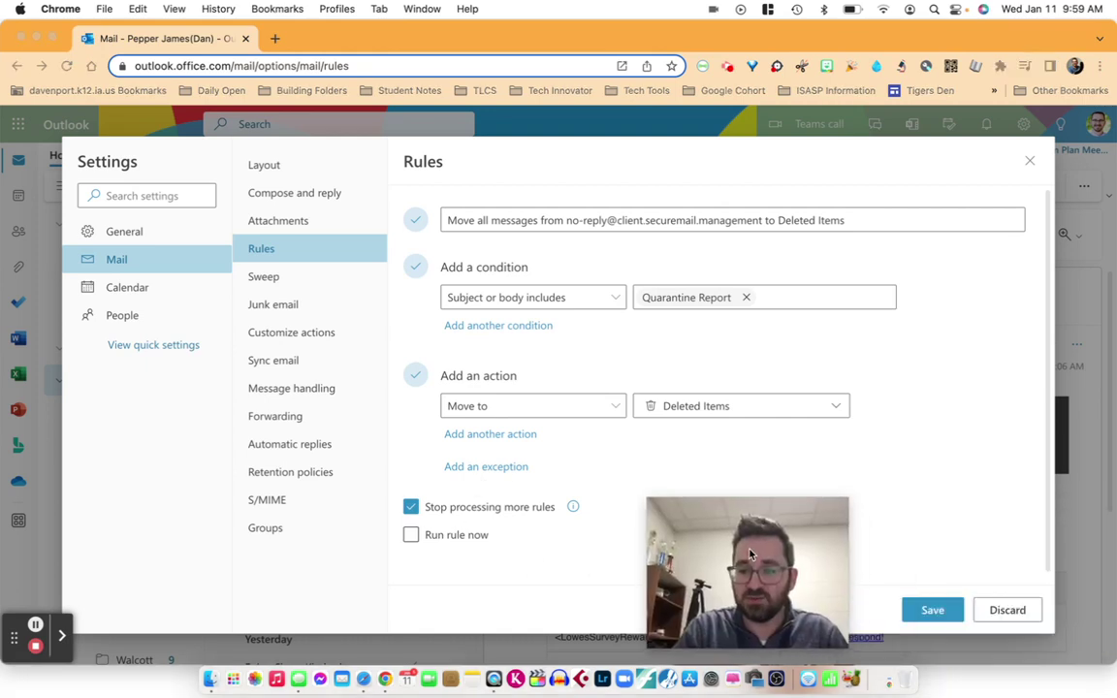
left_click(931, 613)
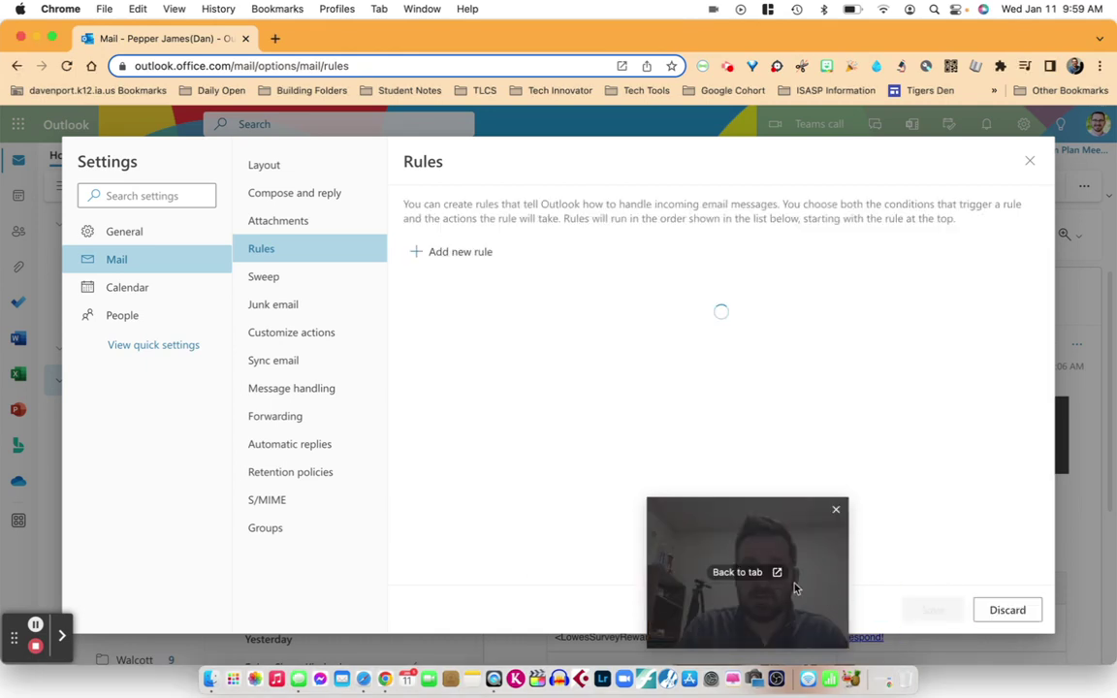
left_click_drag(732, 550, 978, 538)
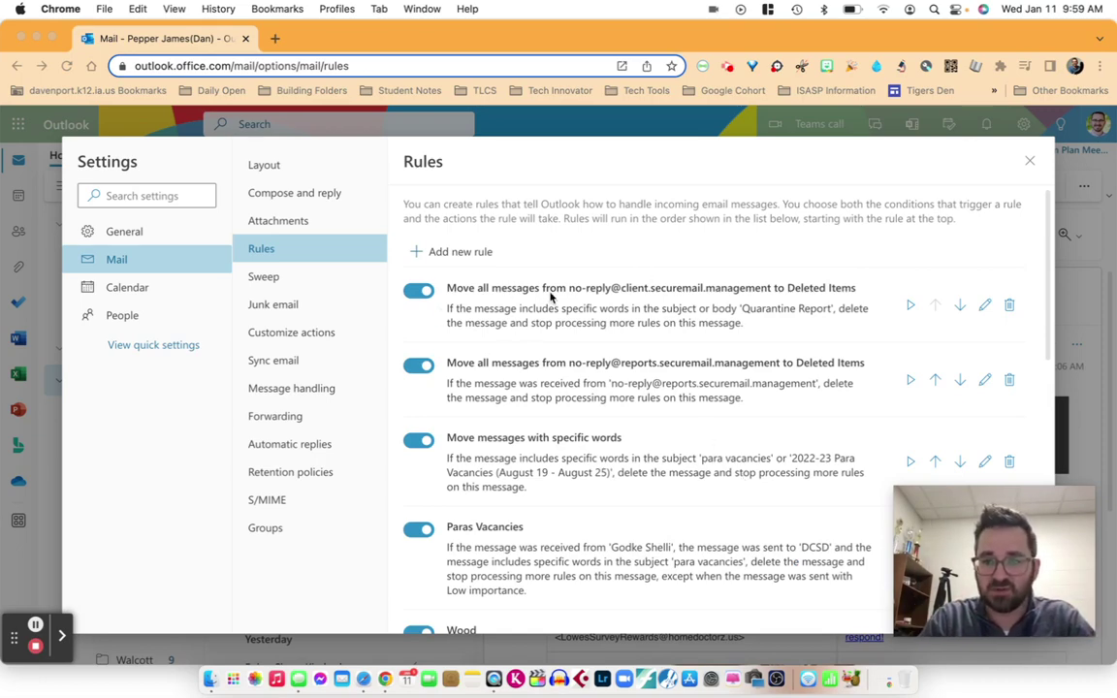
Step: Review the list of mail rules, examining each rule's conditions and destination folder
scroll(667, 316, "down", 3)
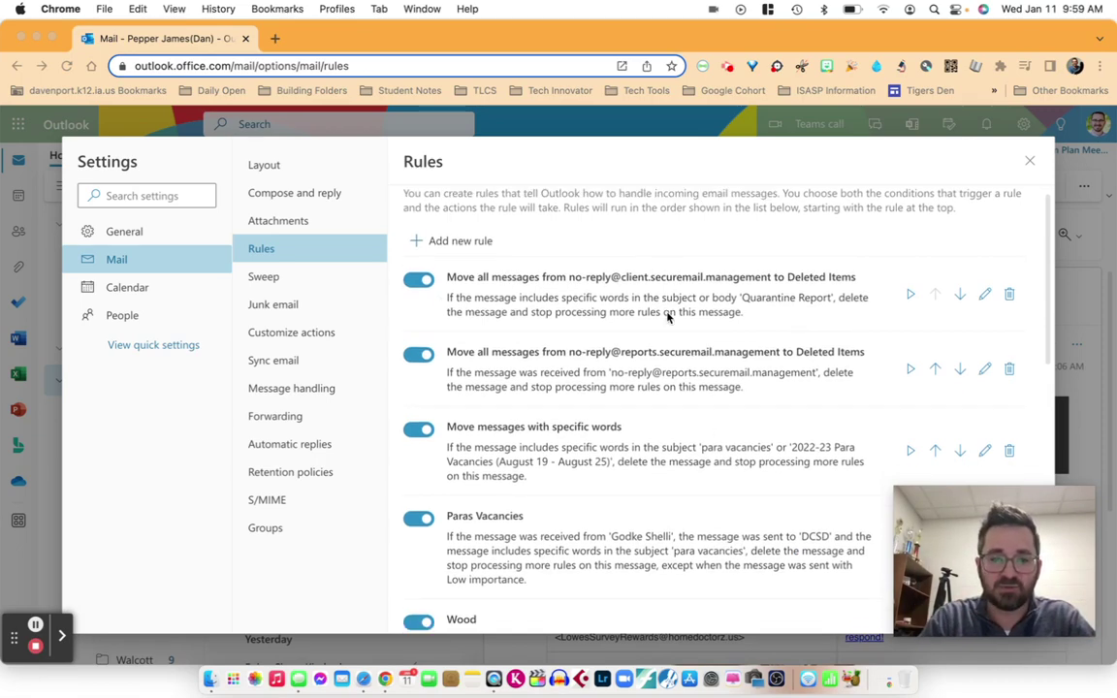
scroll(668, 316, "down", 10)
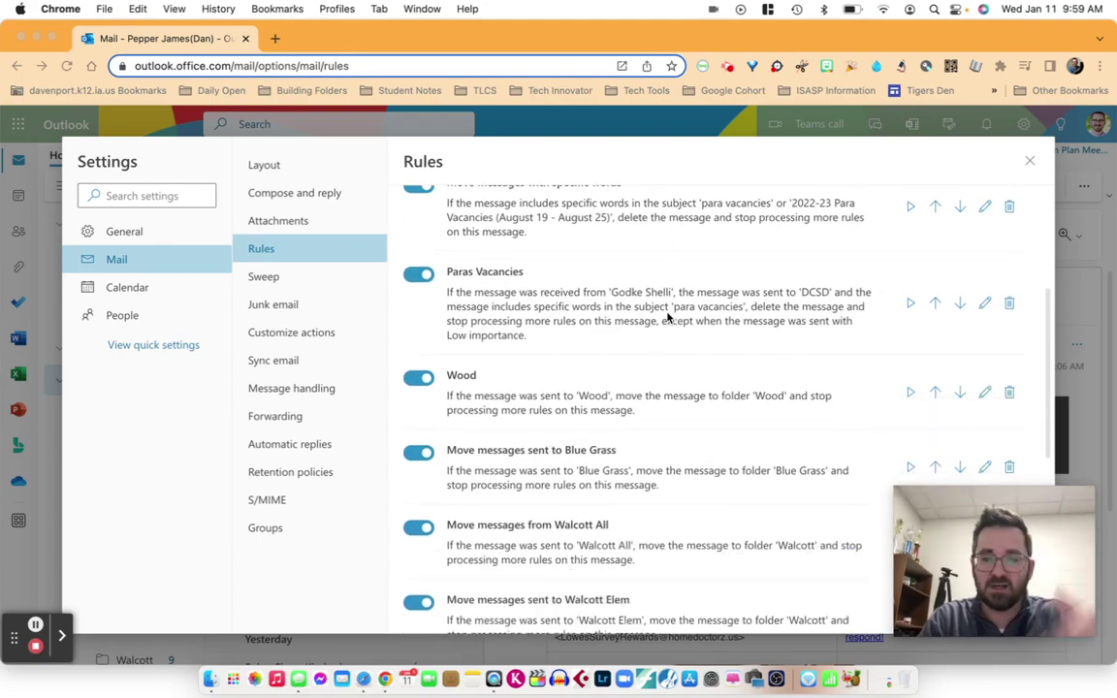
scroll(667, 316, "up", 15)
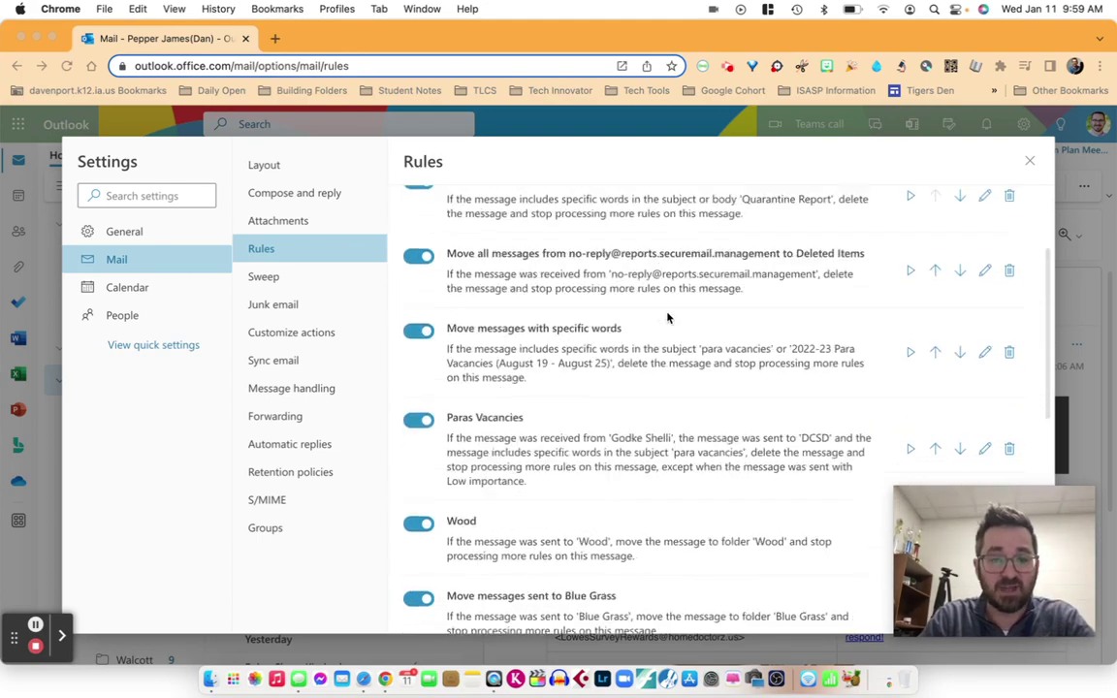
scroll(667, 316, "down", 4)
scroll(667, 316, "down", 1)
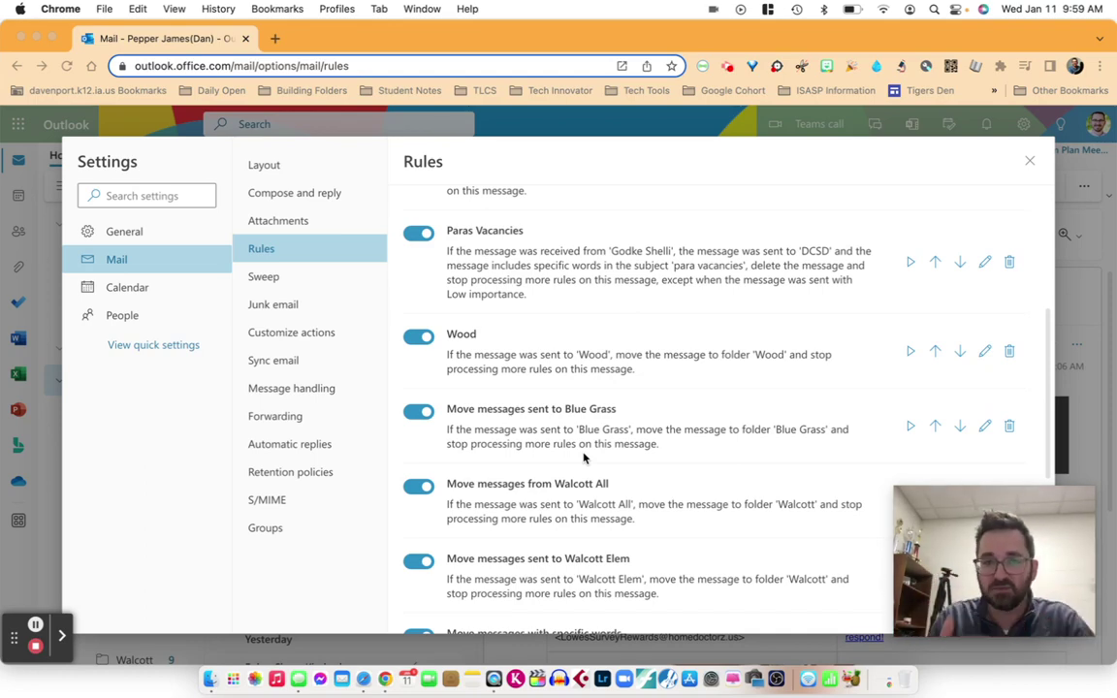
scroll(583, 456, "up", 1)
scroll(583, 457, "down", 2)
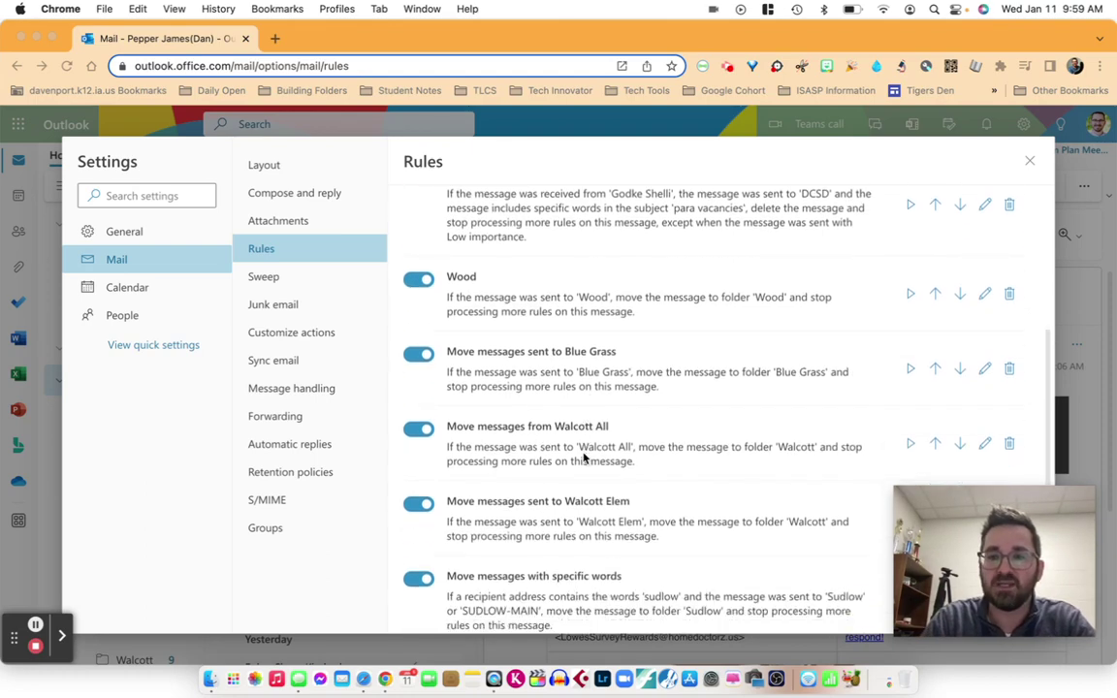
scroll(583, 456, "up", 6)
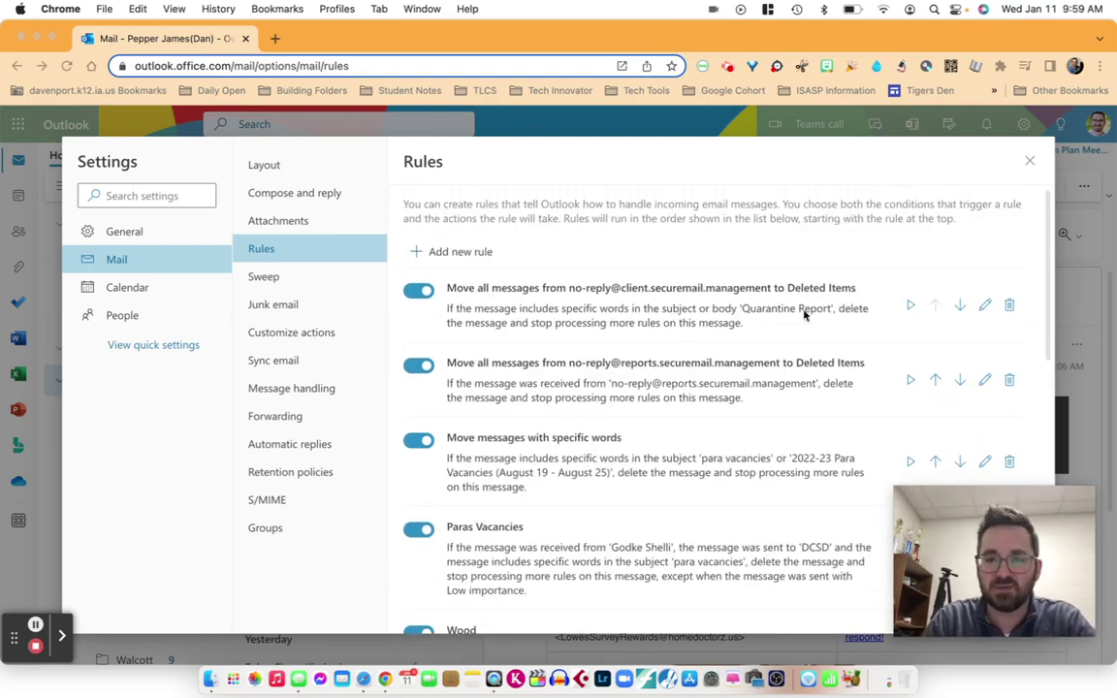